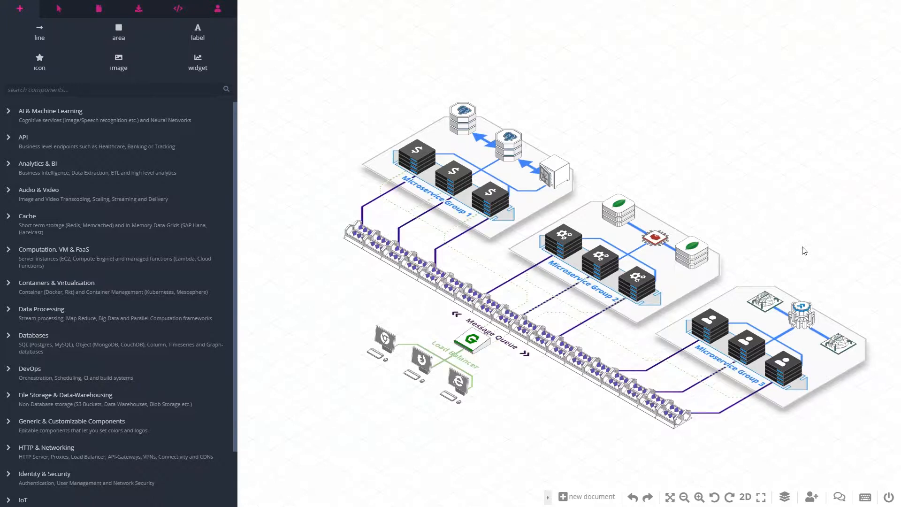
# Open the diagram's CSV export for spreadsheets, widen its preview, and look through the rows
pyautogui.moveTo(755, 206); pyautogui.dragTo(719, 180)
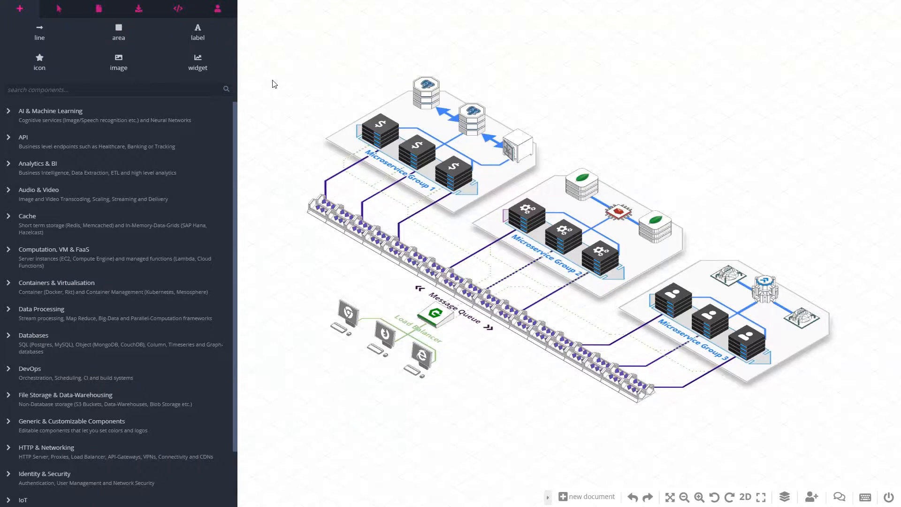
pyautogui.click(139, 10)
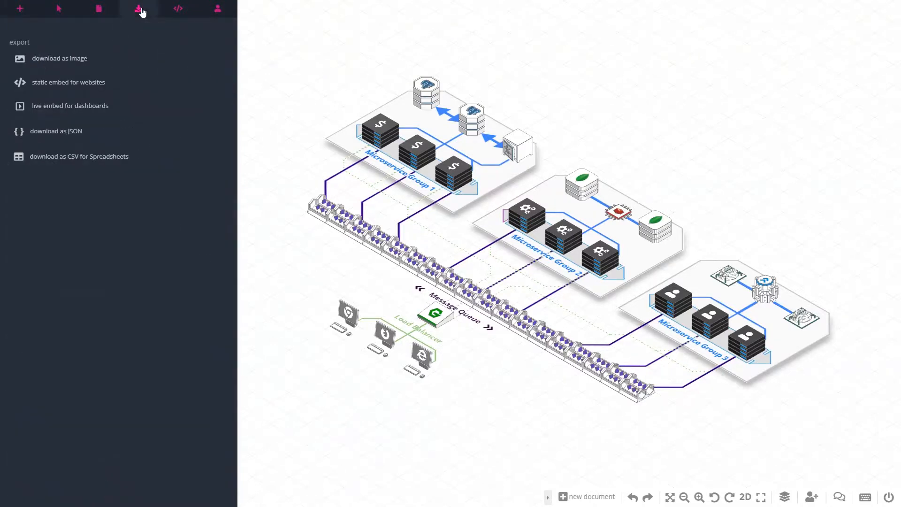
pyautogui.click(71, 160)
pyautogui.scroll(-3, 140, 199)
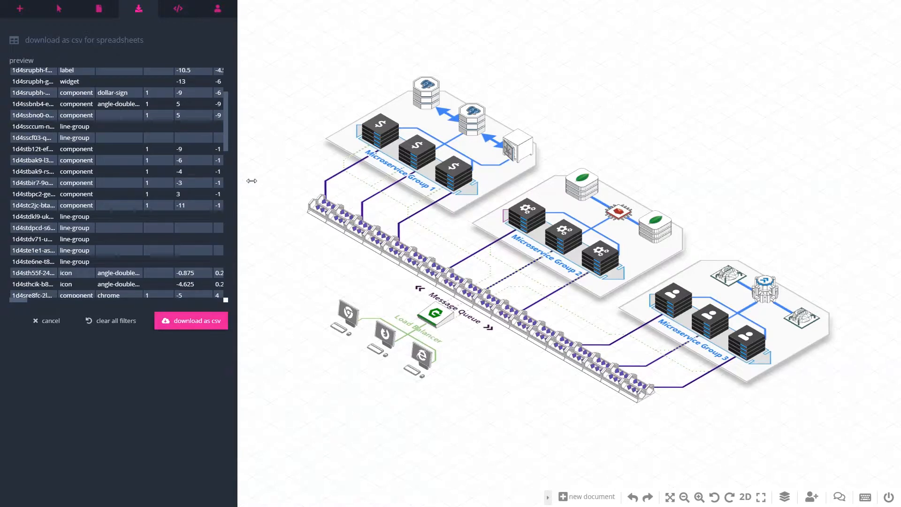
pyautogui.moveTo(242, 182); pyautogui.dragTo(297, 181)
pyautogui.scroll(3, 160, 204)
pyautogui.scroll(-5, 160, 206)
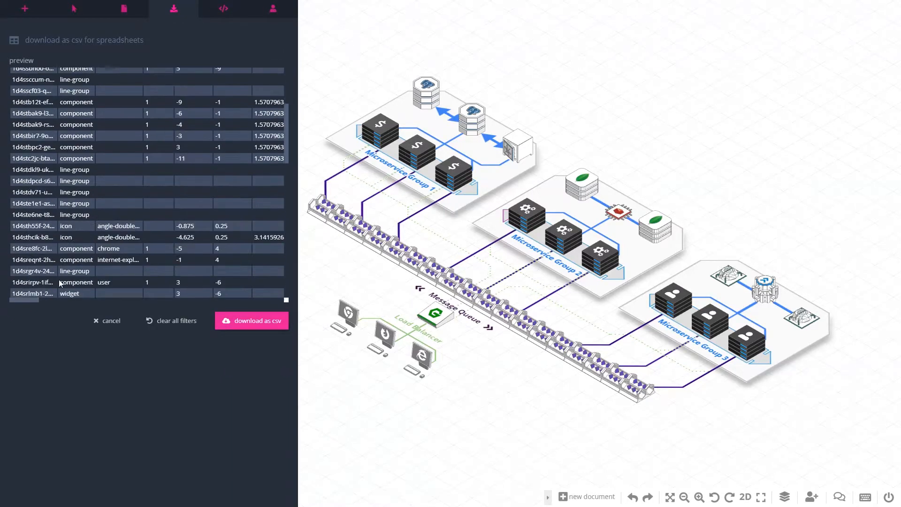
pyautogui.moveTo(29, 298)
pyautogui.mouseDown()
pyautogui.moveTo(246, 287)
pyautogui.moveTo(22, 284)
pyautogui.mouseUp()
pyautogui.scroll(3, 46, 245)
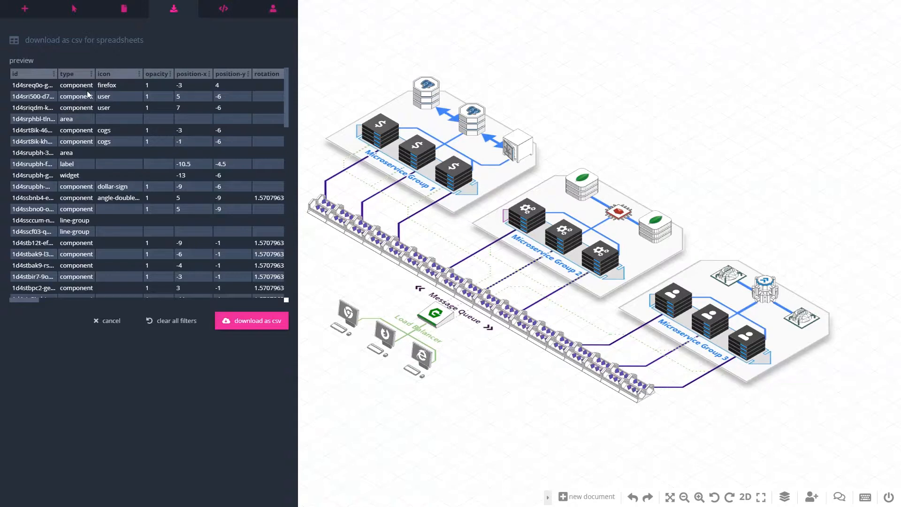
# Rename the type column of the CSV export to "component"
pyautogui.click(91, 75)
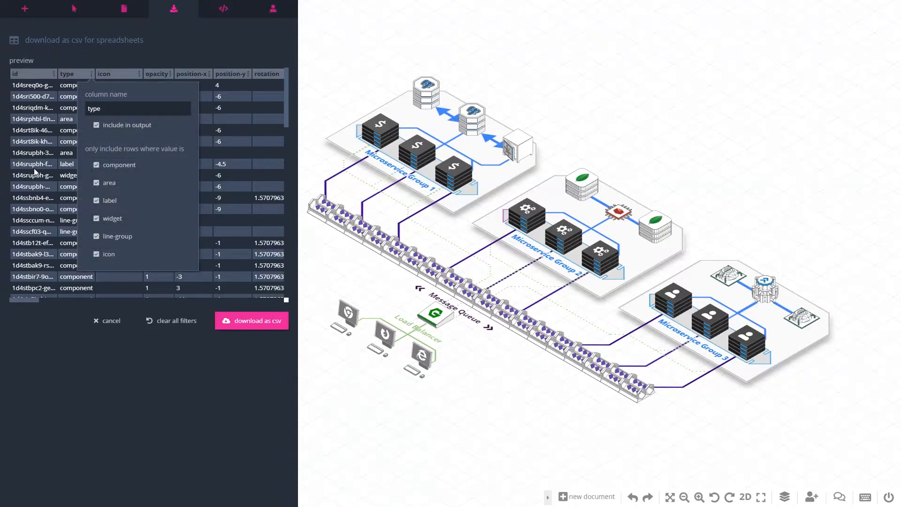
pyautogui.doubleClick(106, 110)
pyautogui.write('component')
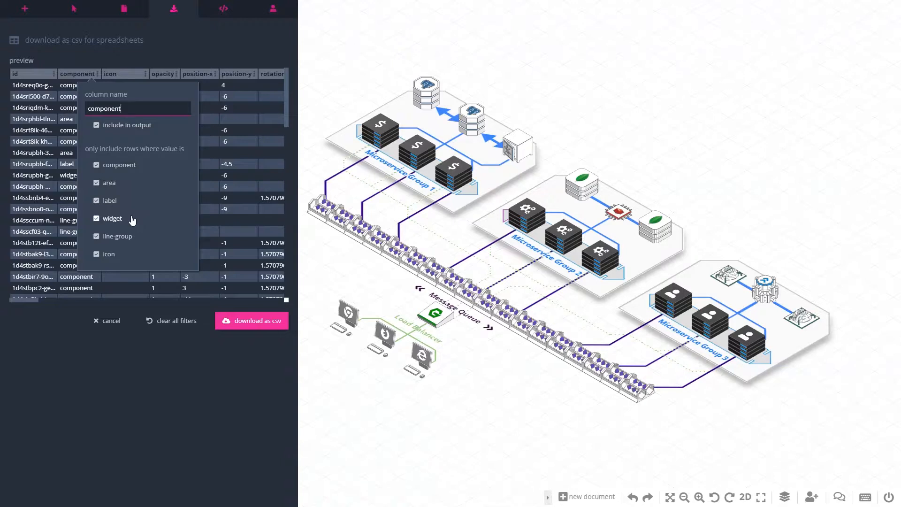
# Exclude area, label, widget, line-group and icon rows from the CSV output, keeping only component rows
pyautogui.click(126, 185)
pyautogui.click(111, 201)
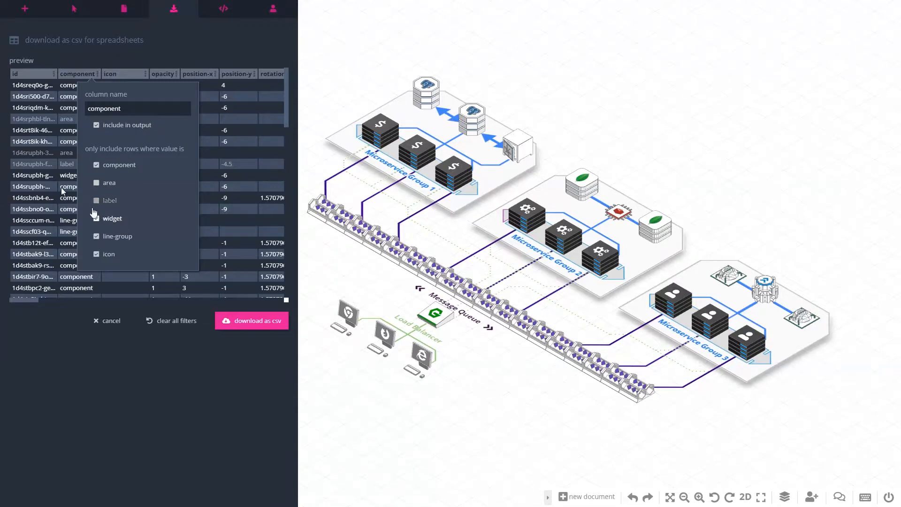
pyautogui.click(111, 221)
pyautogui.click(124, 237)
pyautogui.click(109, 255)
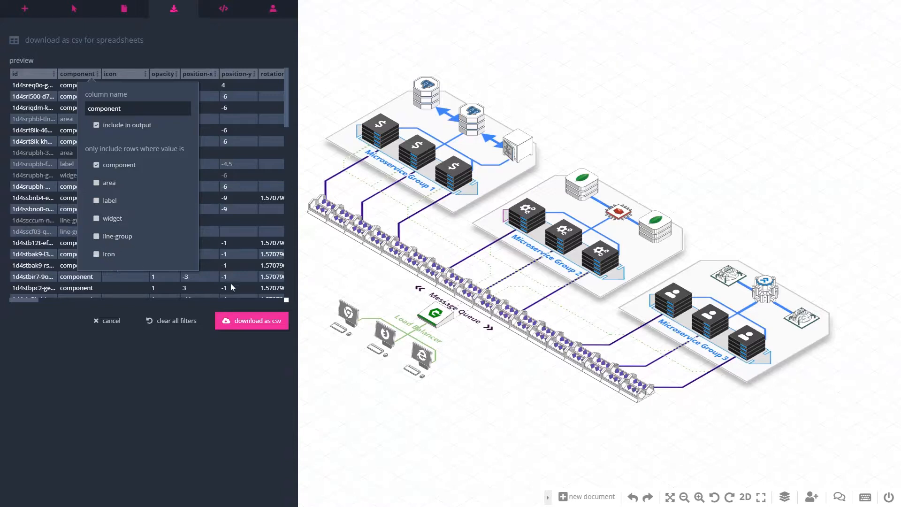
pyautogui.click(137, 402)
# Exclude the iconColor column from the CSV output
pyautogui.moveTo(32, 301); pyautogui.dragTo(44, 301)
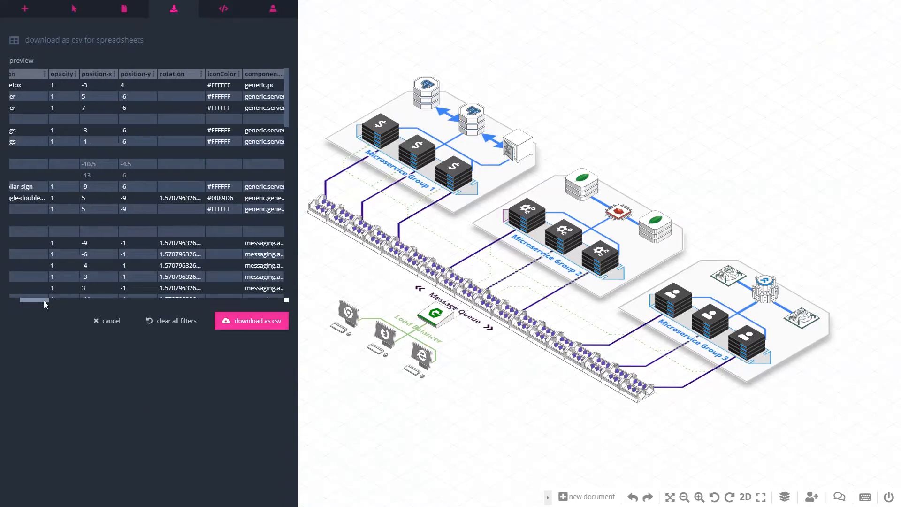
pyautogui.click(234, 75)
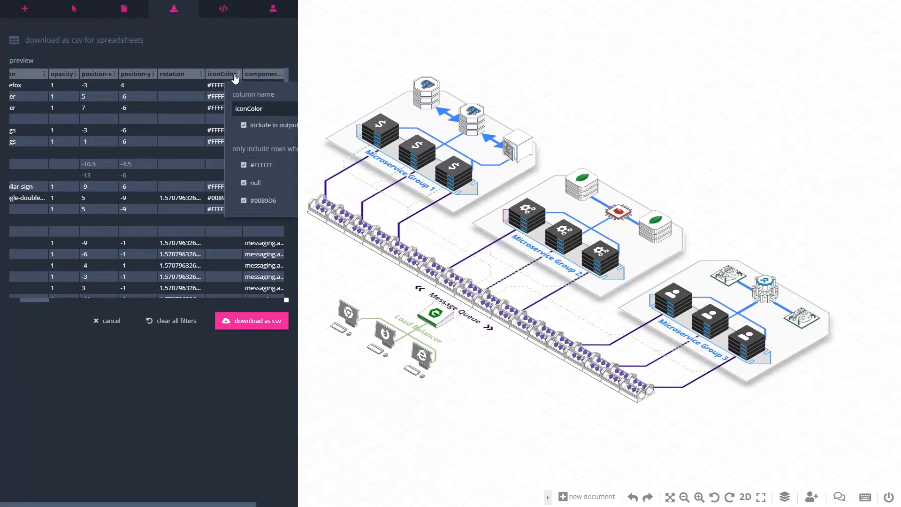
pyautogui.click(244, 127)
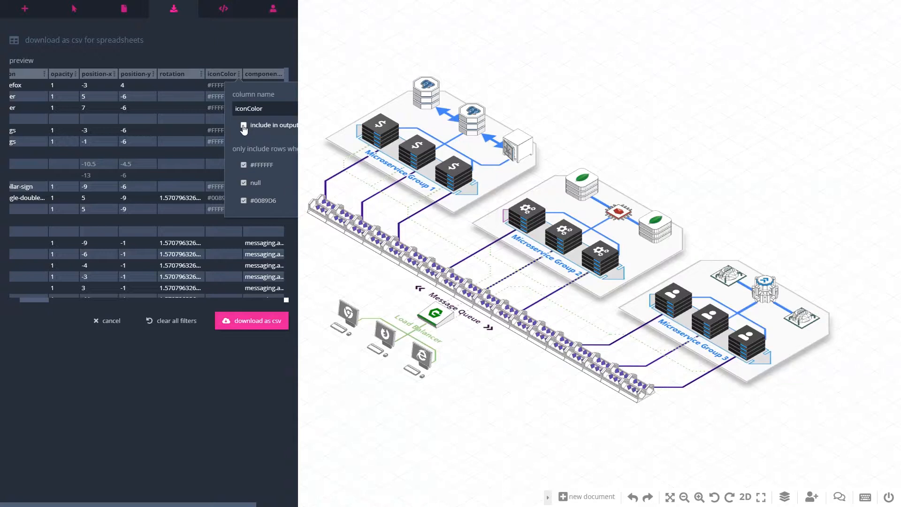
pyautogui.click(171, 395)
pyautogui.moveTo(36, 300); pyautogui.dragTo(9, 297)
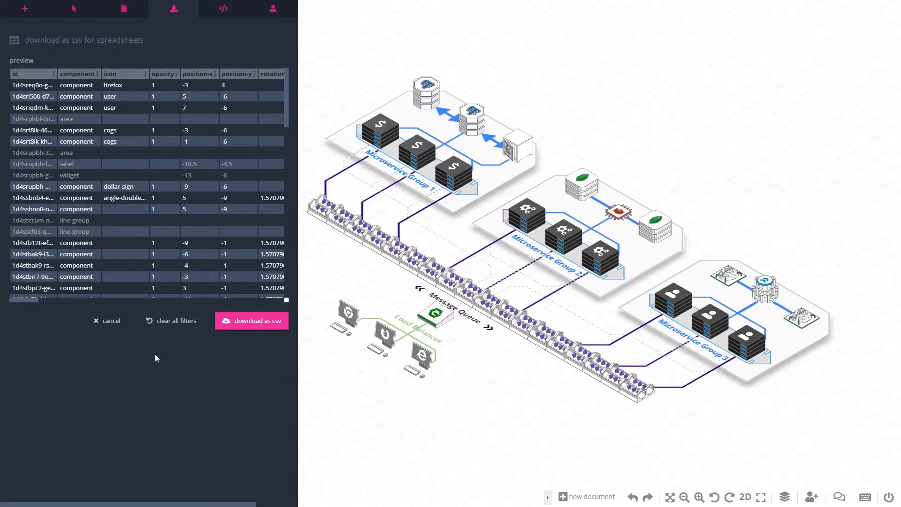
# Download the filtered diagram data as a CSV file and open message-queue.csv in Excel
pyautogui.click(249, 322)
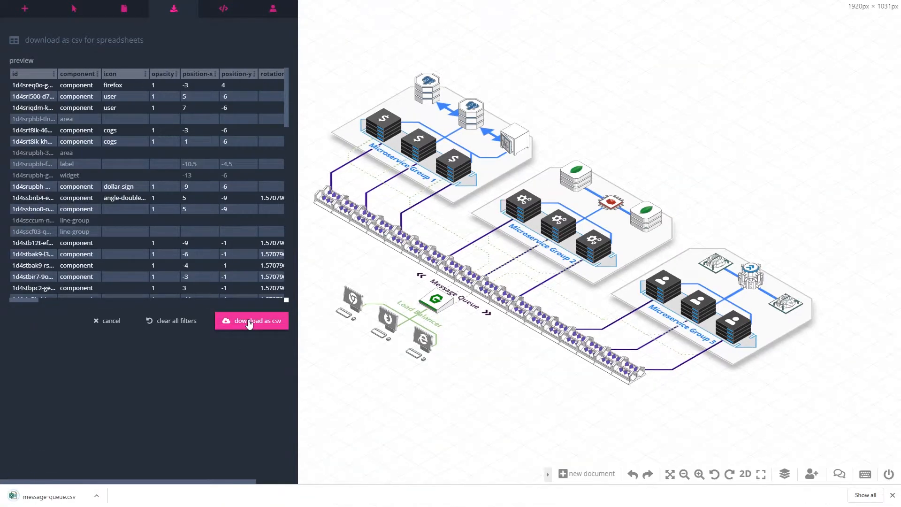
pyautogui.click(47, 496)
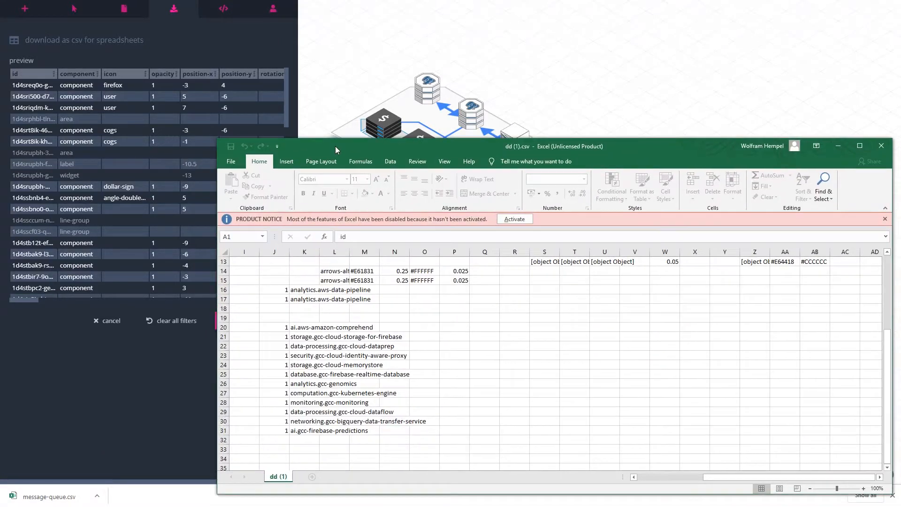
pyautogui.scroll(4, 386, 308)
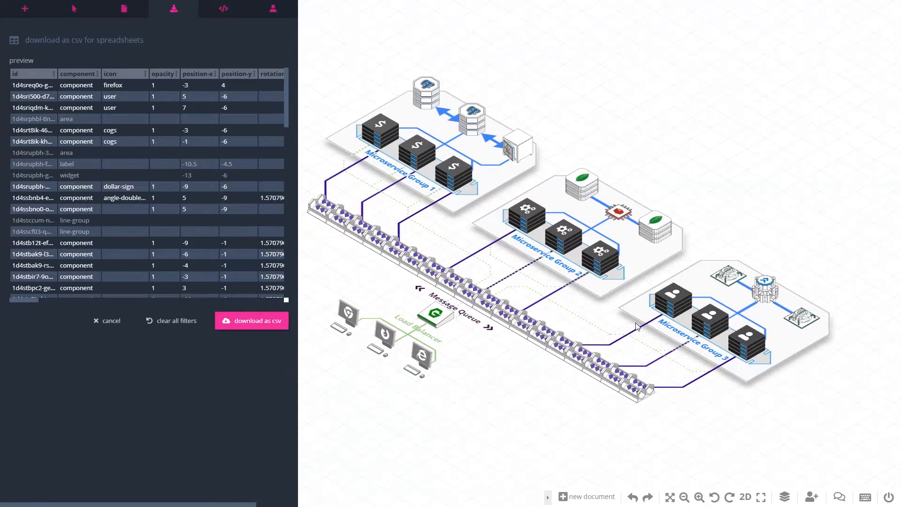
# Examine the object data of the front dollar-sign server in Microservice Group 1 and the document's API settings
pyautogui.click(454, 185)
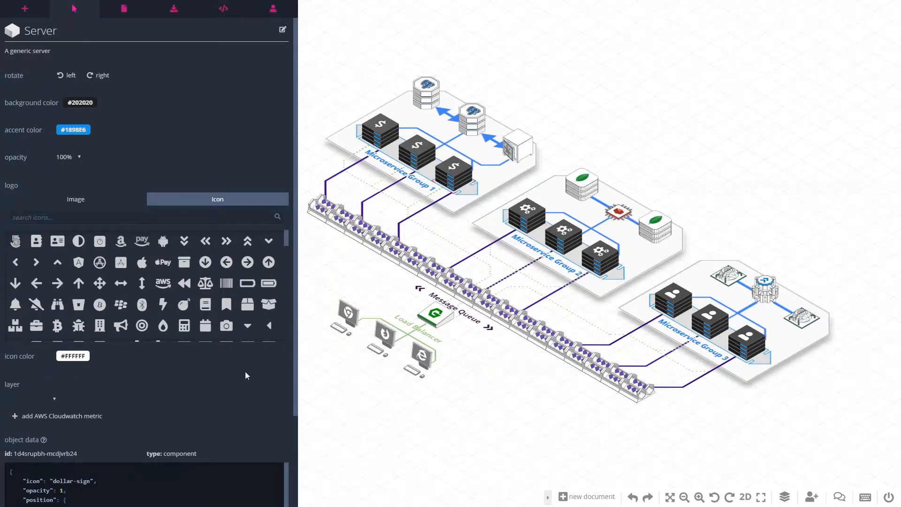
pyautogui.scroll(-2, 247, 360)
pyautogui.scroll(-1, 249, 327)
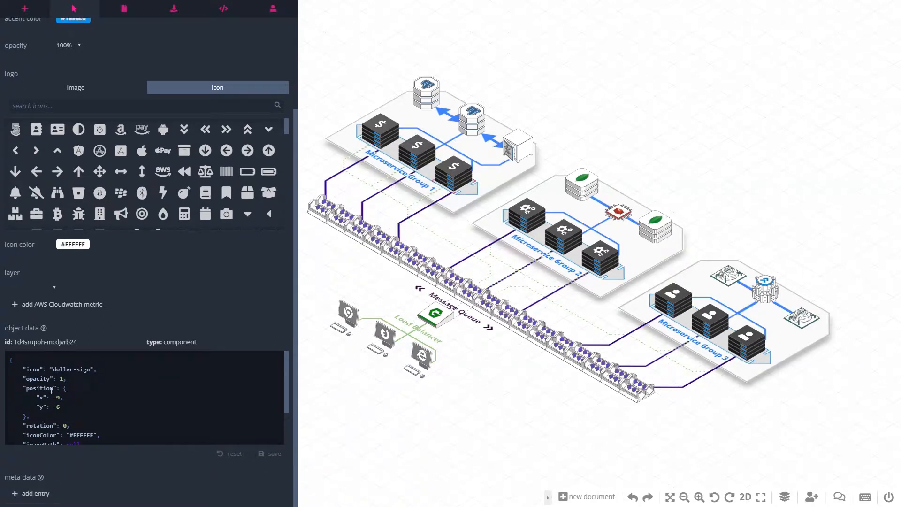
pyautogui.click(223, 10)
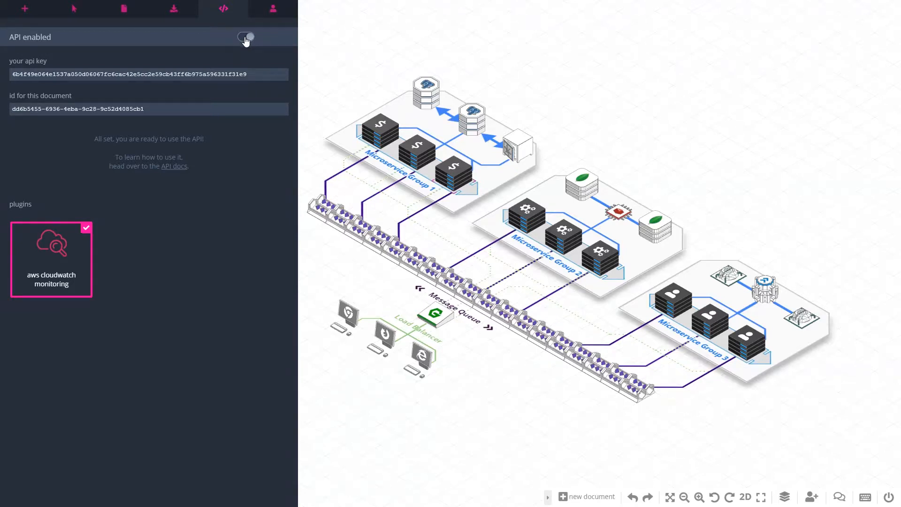
pyautogui.click(81, 11)
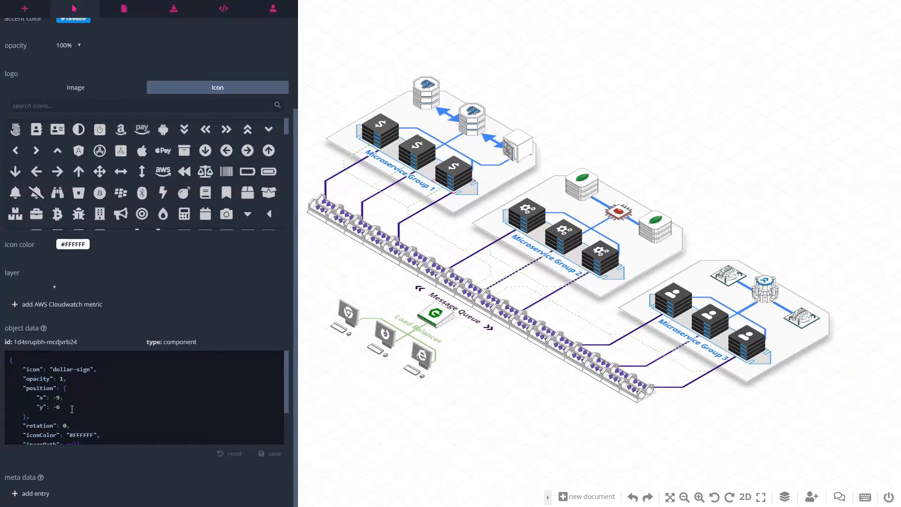
# Set the selected server's x position to -10 in its object data, save it, and move the server back toward its original spot
pyautogui.scroll(-2, 63, 391)
pyautogui.scroll(2, 59, 397)
pyautogui.click(58, 397)
pyautogui.write('p')
pyautogui.press('BackSpace')
pyautogui.write('0')
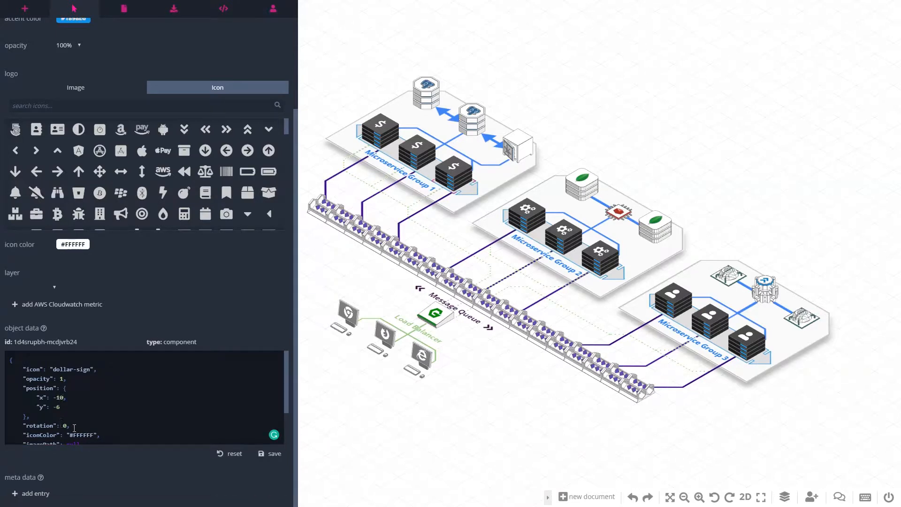
pyautogui.click(279, 457)
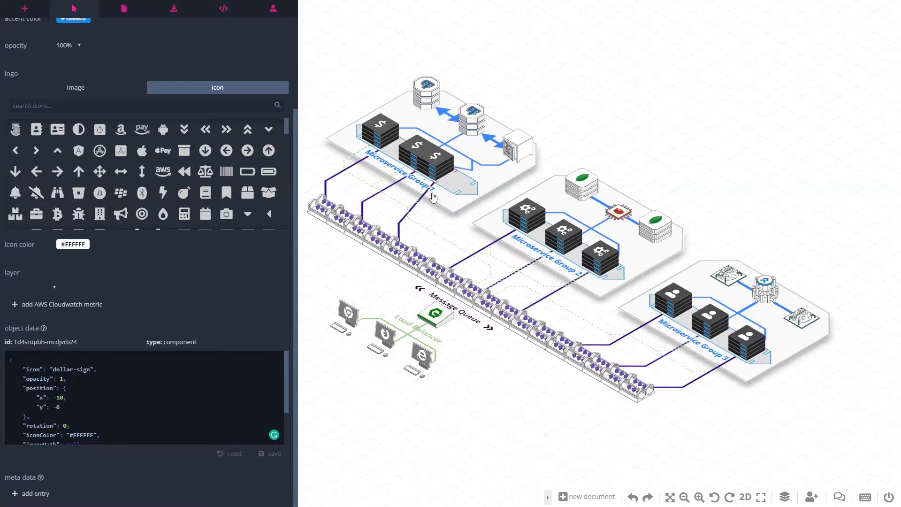
pyautogui.moveTo(443, 176); pyautogui.dragTo(453, 183)
# Add a metadata entry "instance-id" with the value a-12 to the selected server
pyautogui.scroll(-2, 70, 399)
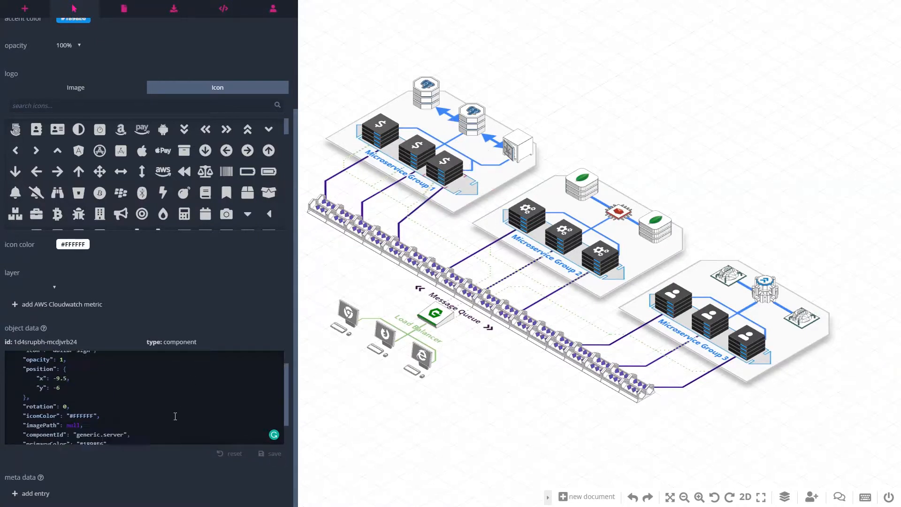
pyautogui.click(32, 497)
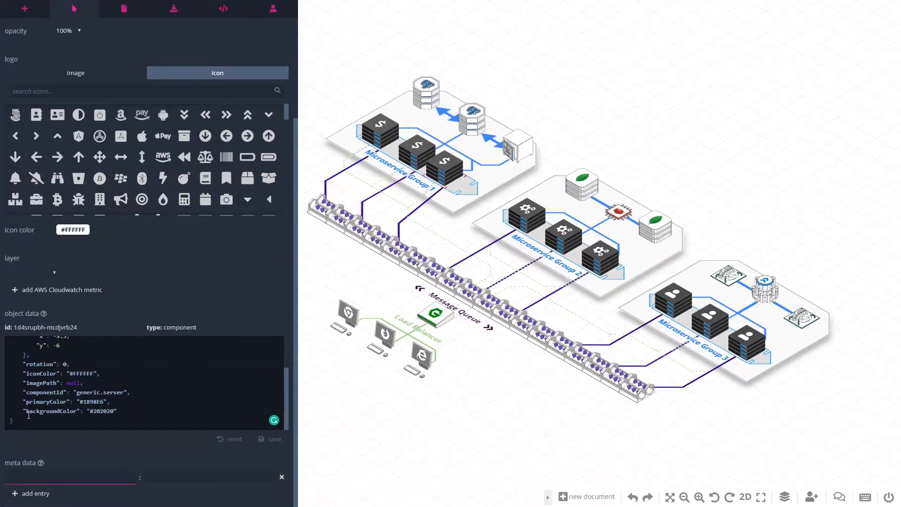
pyautogui.write('instance-id')
pyautogui.click(178, 475)
pyautogui.write('a-12')
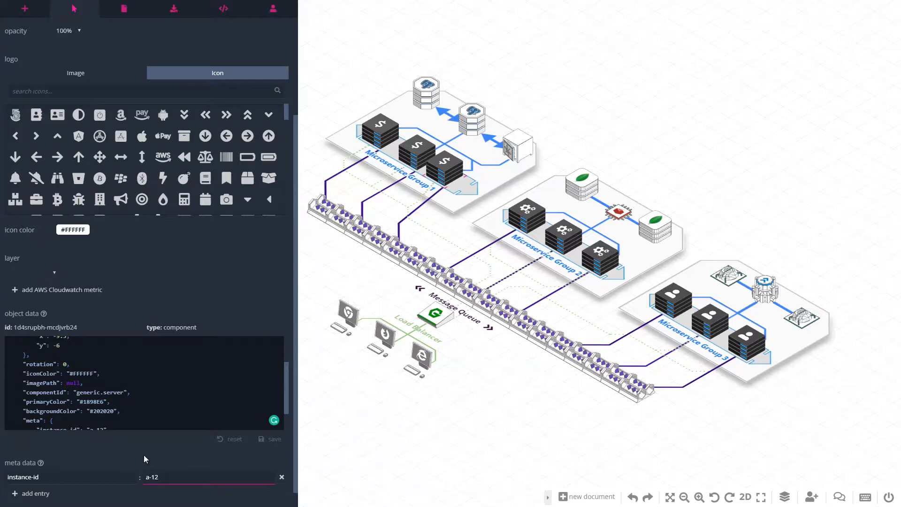
pyautogui.scroll(-2, 31, 403)
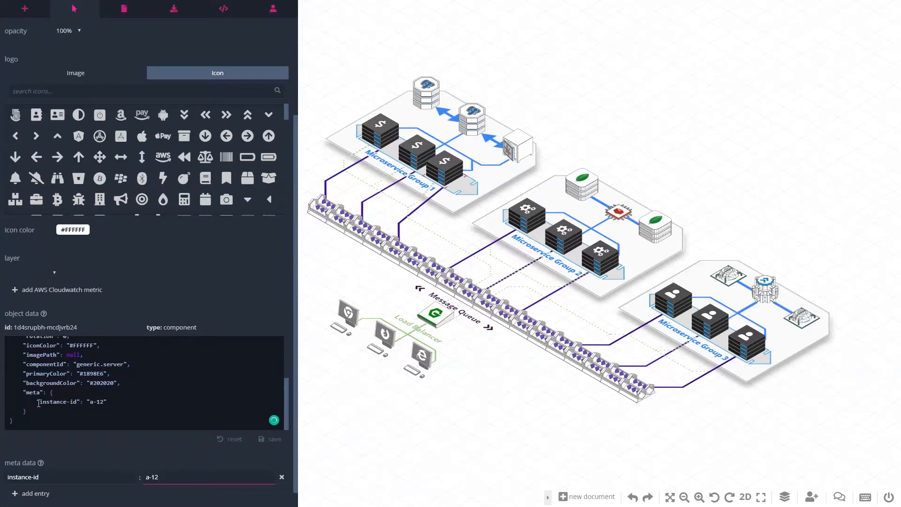
# Add a metadata entry "subnet" with the value b-14 and show the metadata next to the component
pyautogui.click(33, 493)
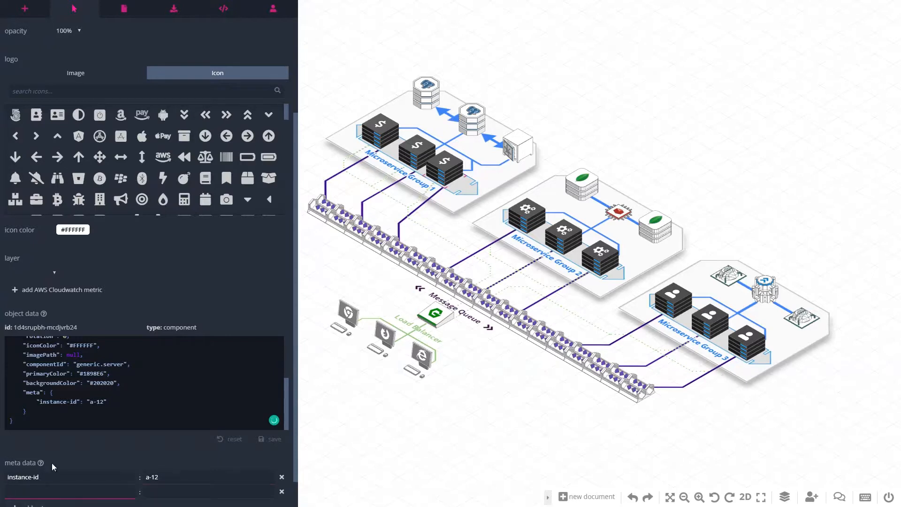
pyautogui.write('subnet')
pyautogui.click(166, 493)
pyautogui.write('b-14')
pyautogui.scroll(-1, 89, 483)
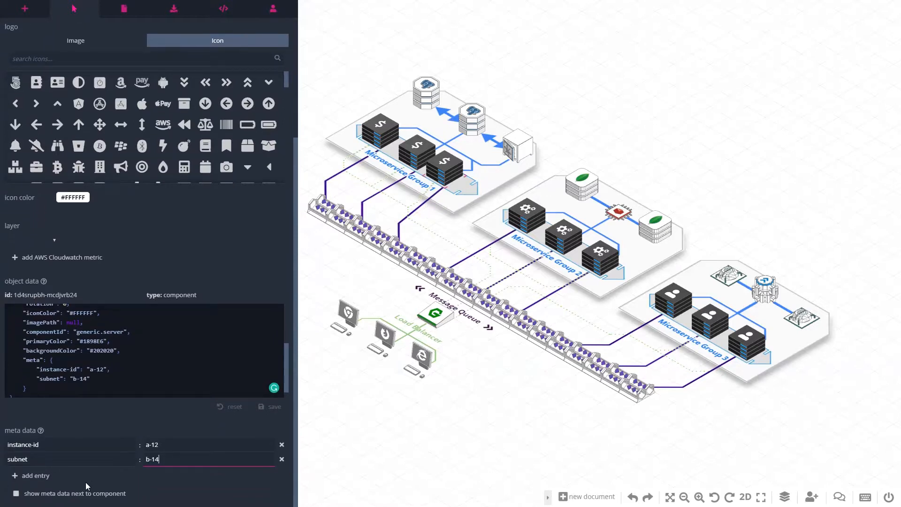
pyautogui.click(93, 495)
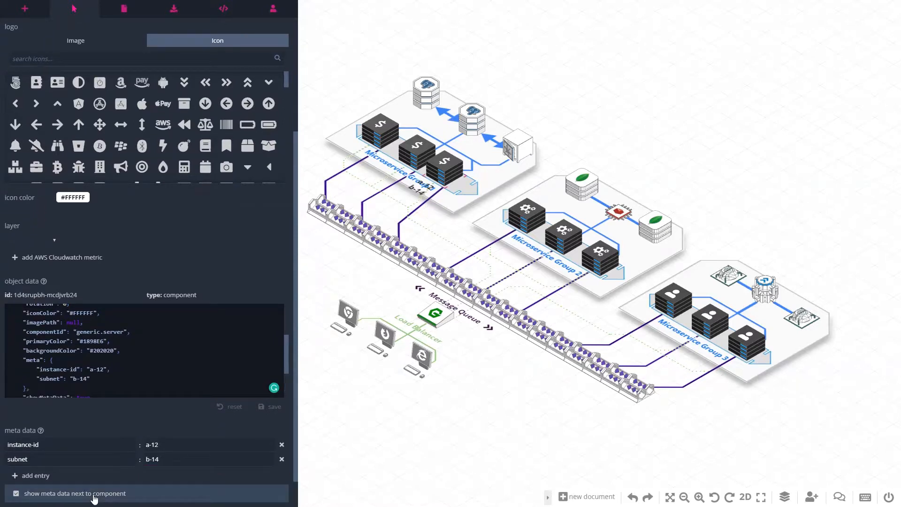
# Move the server clear of its group, switch its metadata keys on and off, and return it to its slot in Microservice Group 1
pyautogui.moveTo(448, 170); pyautogui.dragTo(693, 137)
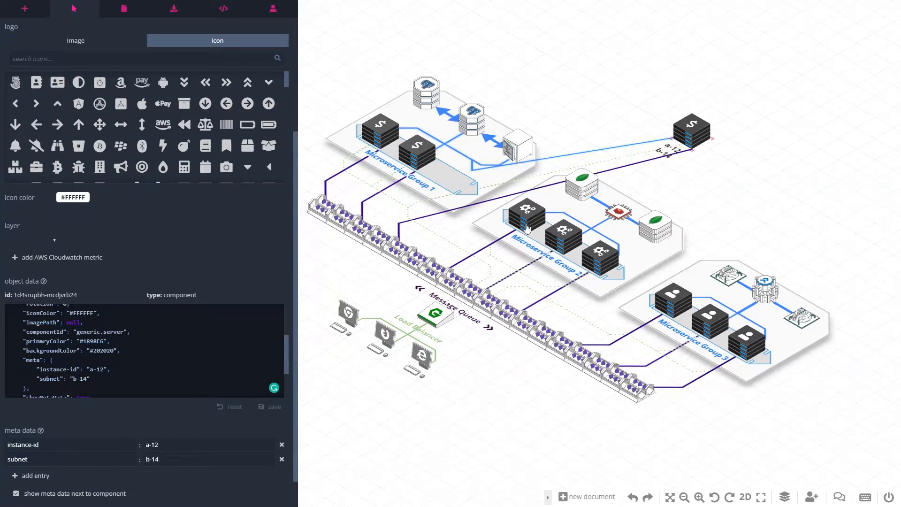
pyautogui.scroll(-1, 100, 488)
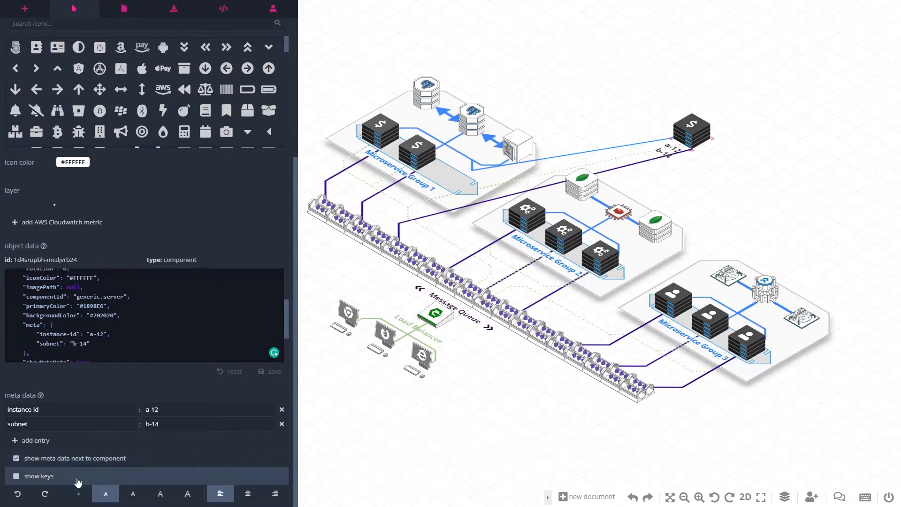
pyautogui.click(16, 476)
pyautogui.click(45, 477)
pyautogui.moveTo(692, 129); pyautogui.dragTo(461, 180)
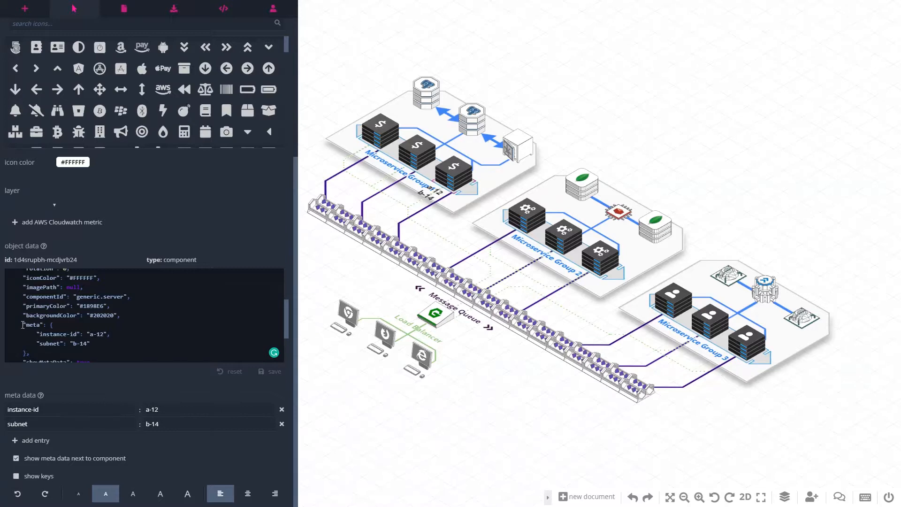
# Copy the meta block into the object data of Microservice Group 1's middle server, save it, and show the metadata next to the component
pyautogui.moveTo(23, 325); pyautogui.dragTo(43, 348)
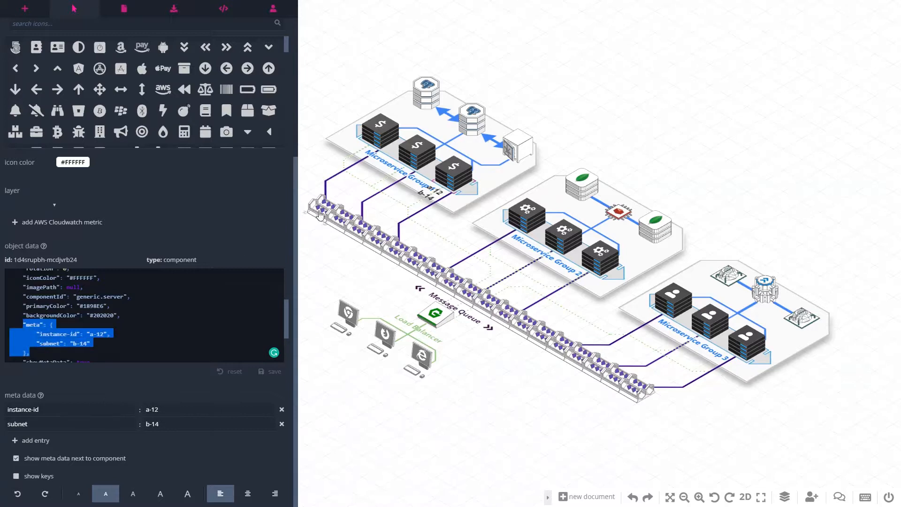
pyautogui.click(419, 157)
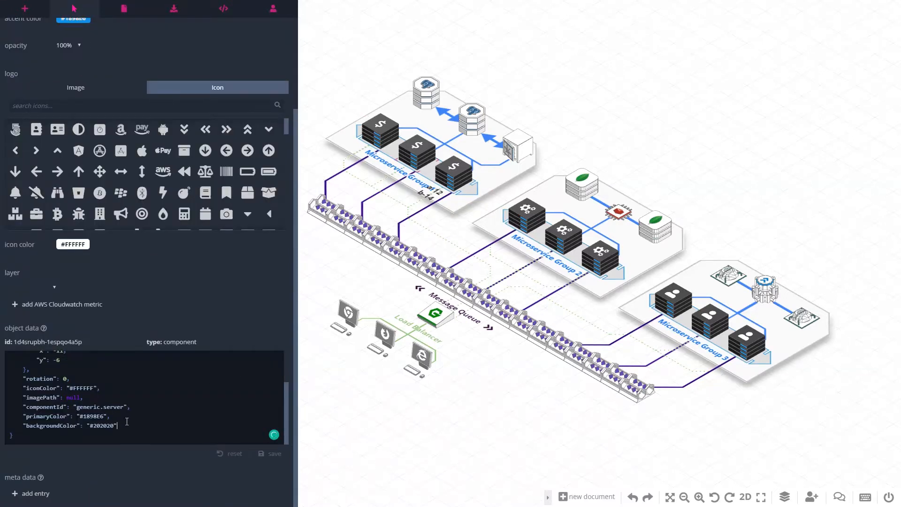
pyautogui.write(',     "meta": {         "instance-id": "a-12",         "subnet": "b-14"     },')
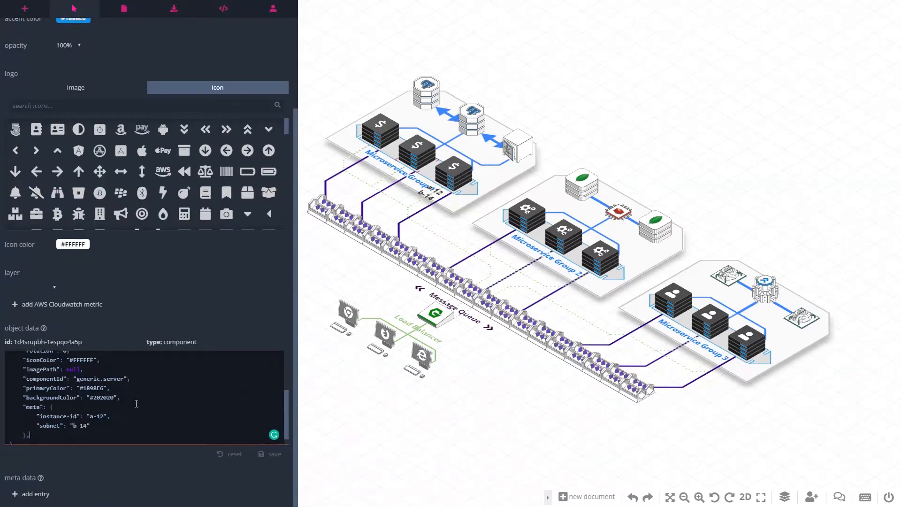
pyautogui.press('BackSpace')
pyautogui.click(267, 454)
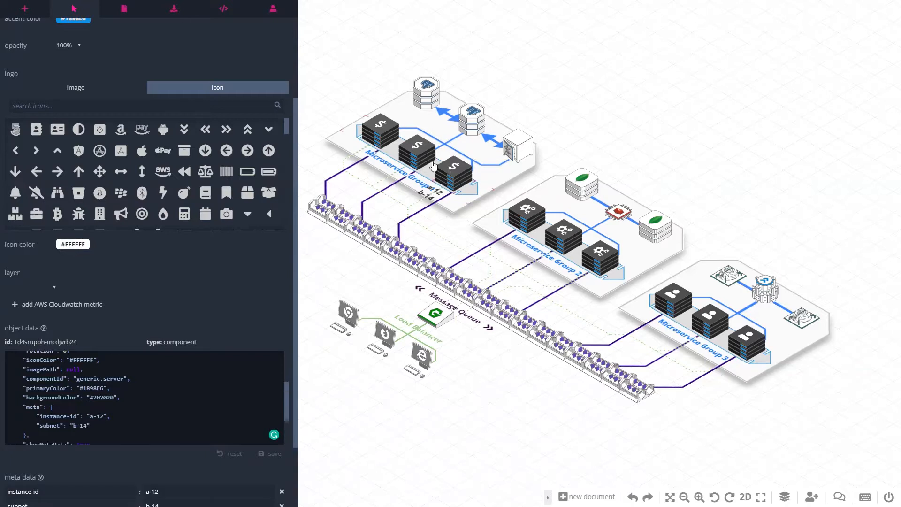
pyautogui.scroll(-1, 170, 481)
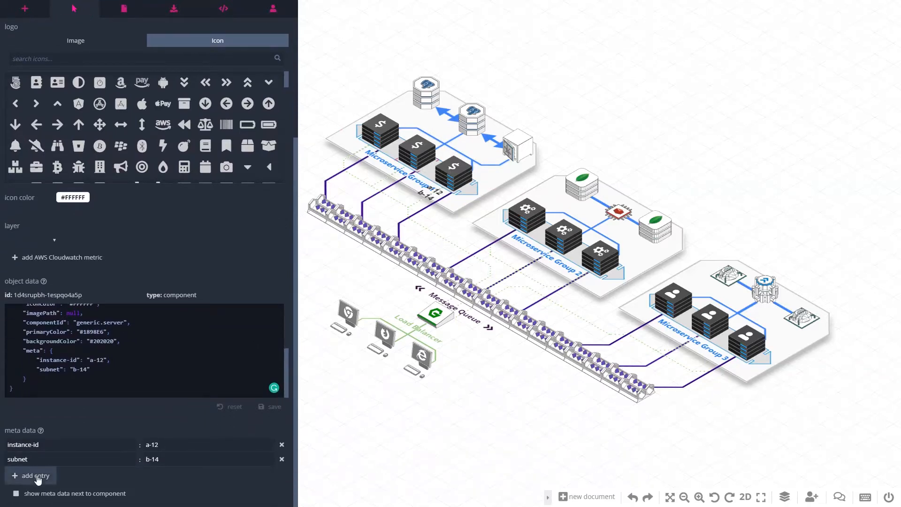
pyautogui.click(44, 495)
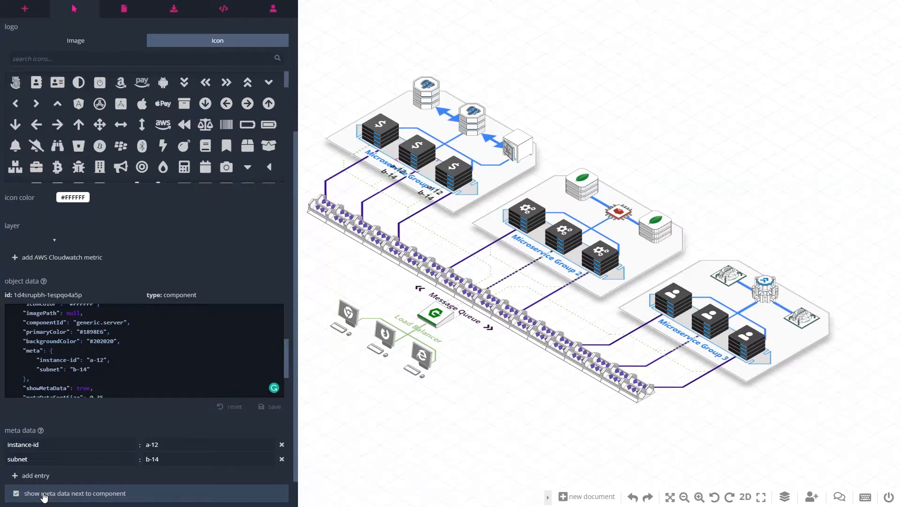
# Start a CSV export for spreadsheets and rename the meta-instance-id column to "instance-id"
pyautogui.click(166, 13)
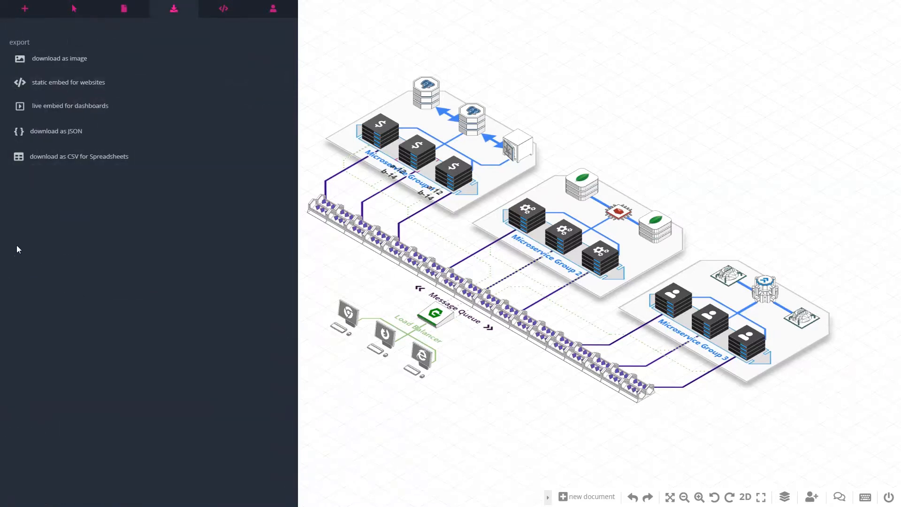
pyautogui.click(43, 161)
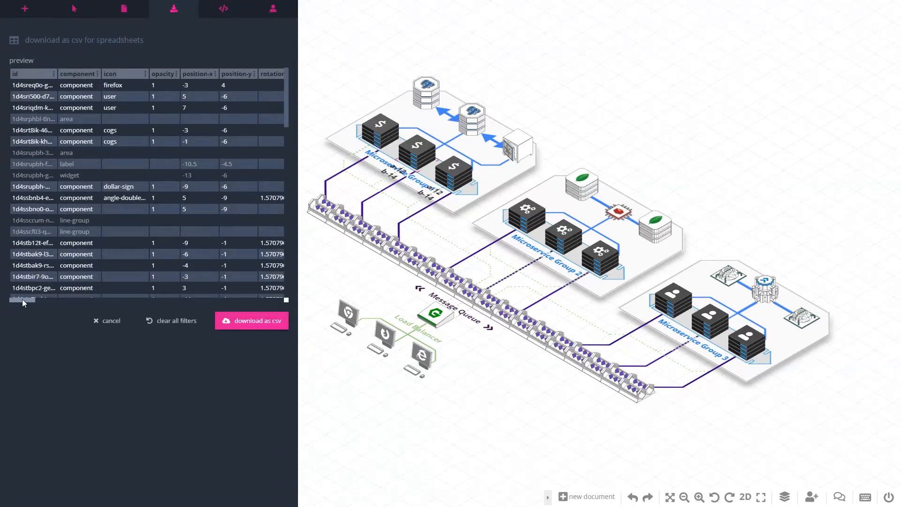
pyautogui.moveTo(21, 299); pyautogui.dragTo(152, 302)
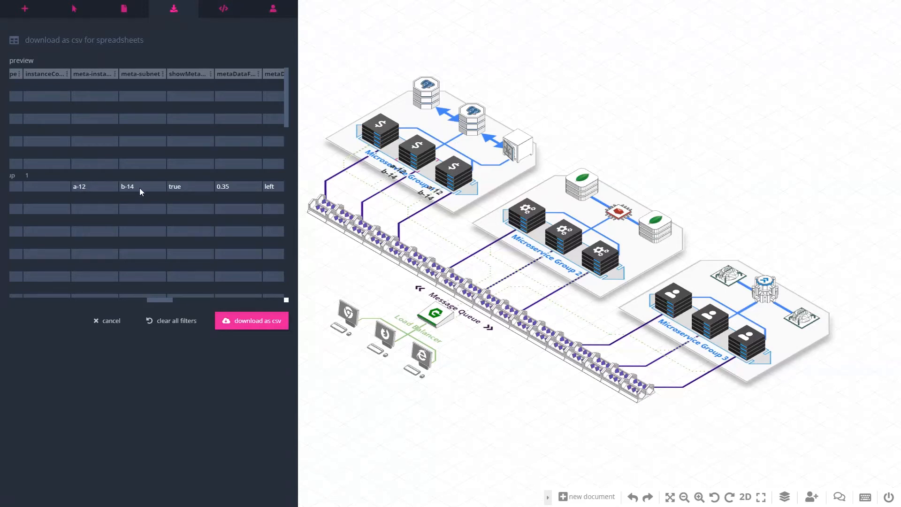
pyautogui.click(115, 75)
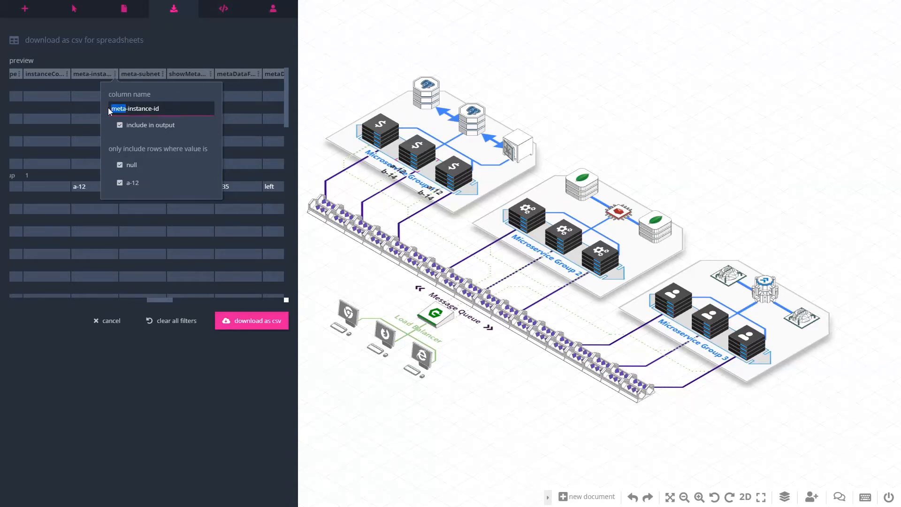
pyautogui.press('Delete')
pyautogui.press('Delete')
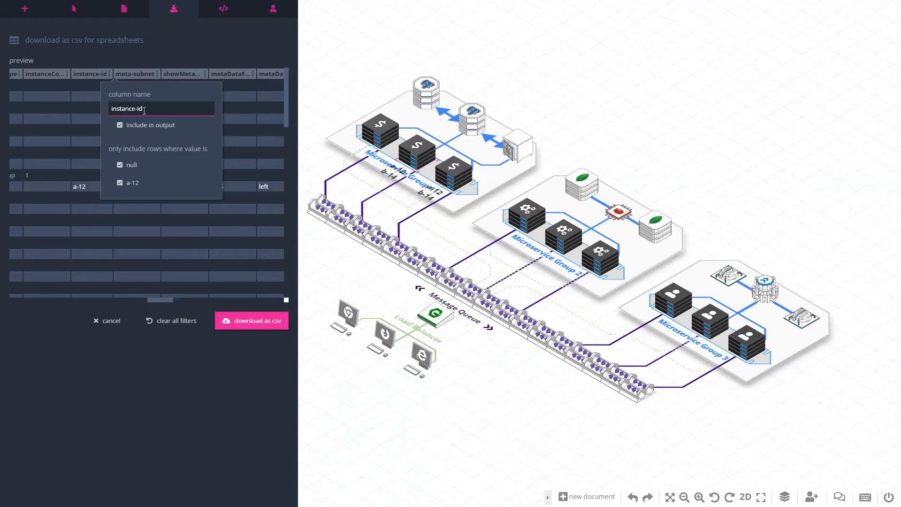
# Rename the meta-subnet column to "subnet" in the CSV export preview
pyautogui.click(155, 75)
pyautogui.moveTo(170, 109); pyautogui.dragTo(150, 112)
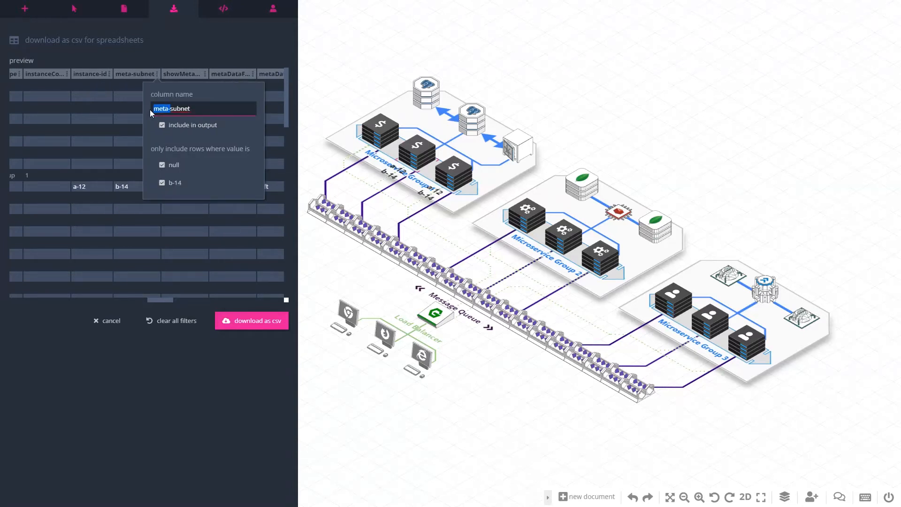
pyautogui.press('Delete')
pyautogui.press('Delete')
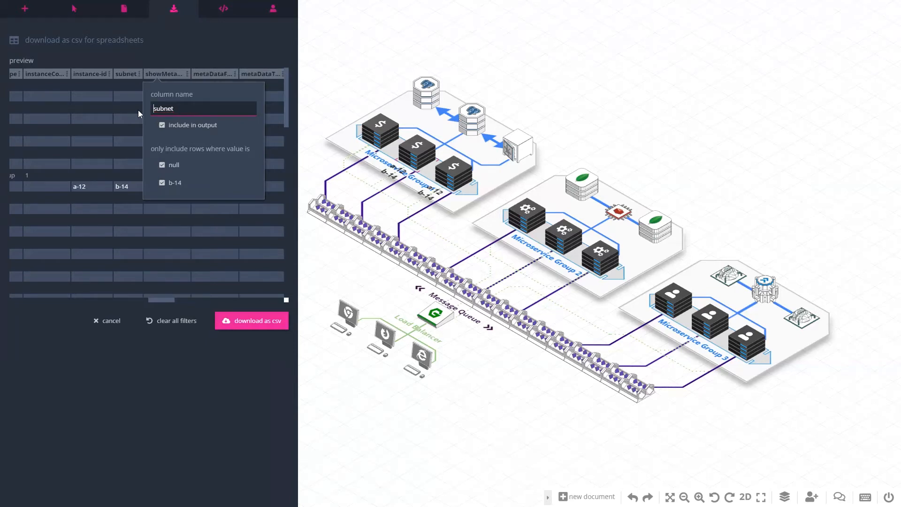
# Download the table as CSV and open the downloaded file message-queue (1).csv in Excel
pyautogui.click(224, 315)
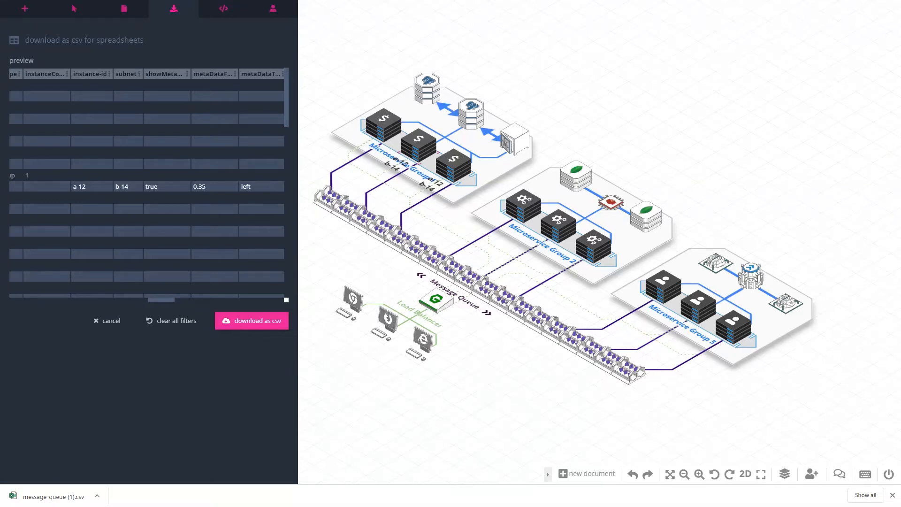
pyautogui.click(37, 498)
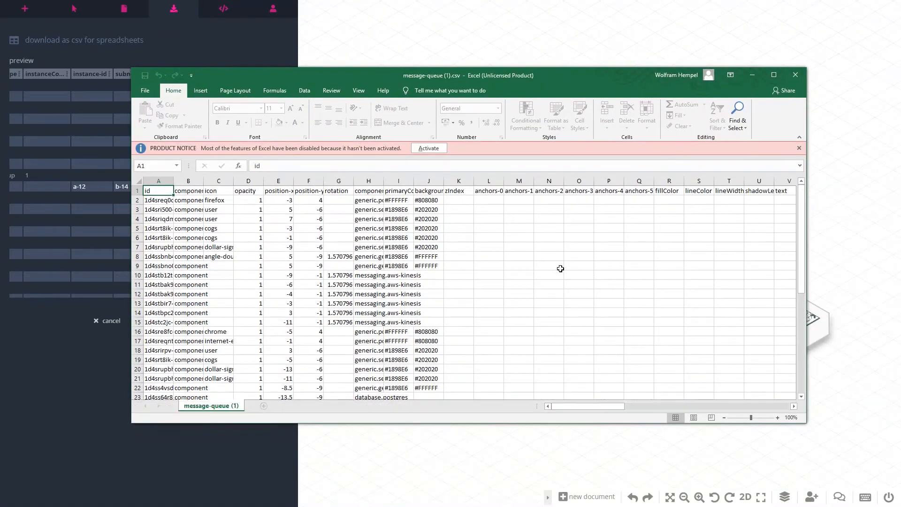
pyautogui.scroll(-1, 561, 269)
pyautogui.scroll(1, 464, 331)
pyautogui.click(774, 75)
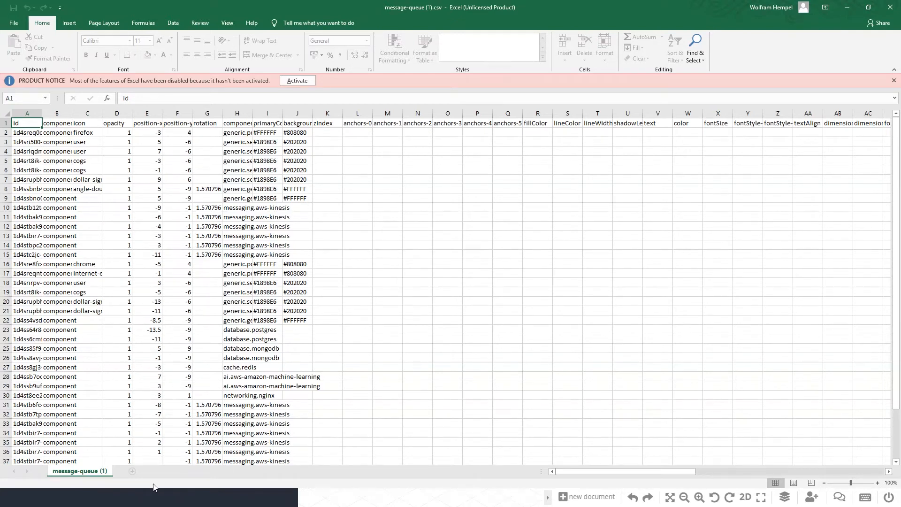
# Examine the instance-id and subnet columns in the exported spreadsheet and select the whole subnet column
pyautogui.moveTo(646, 471); pyautogui.dragTo(731, 471)
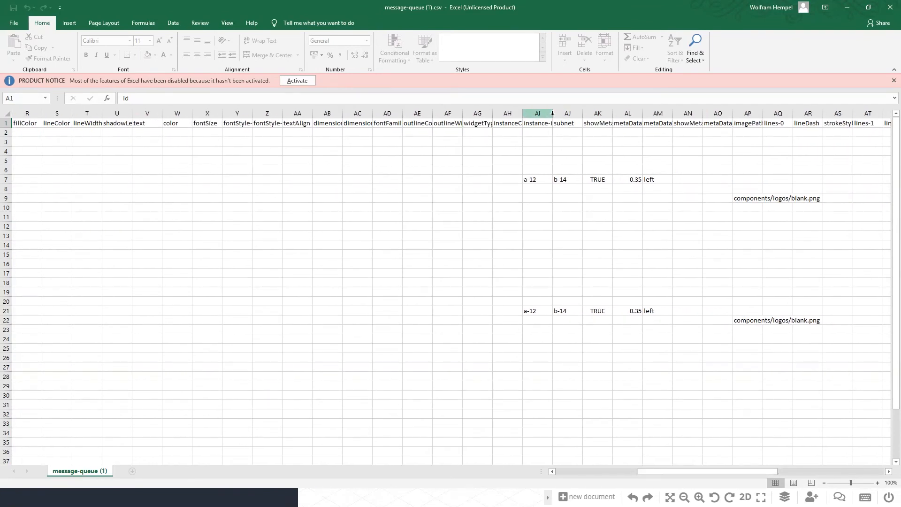
pyautogui.click(580, 114)
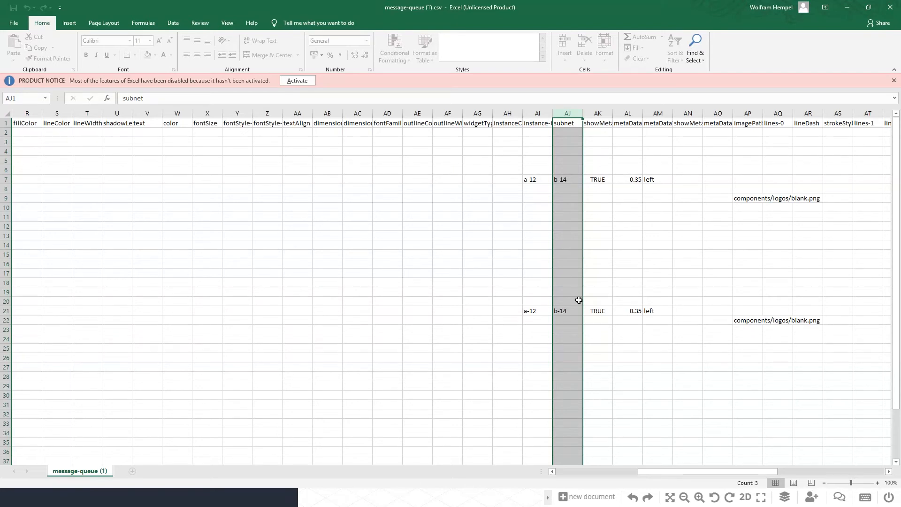